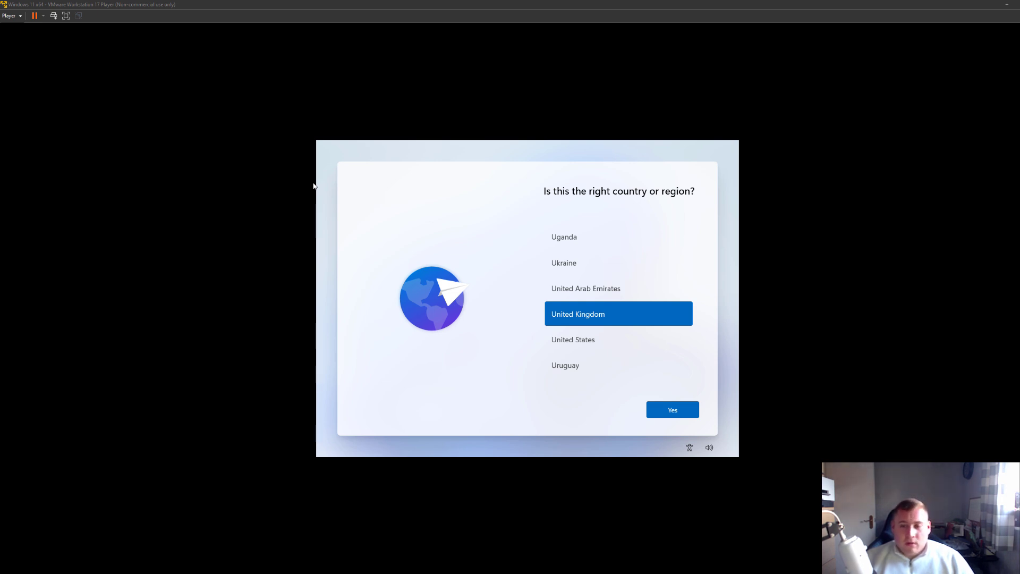
Disconnect the VM's network adapter from the Player's Removable Devices menu
click(20, 16)
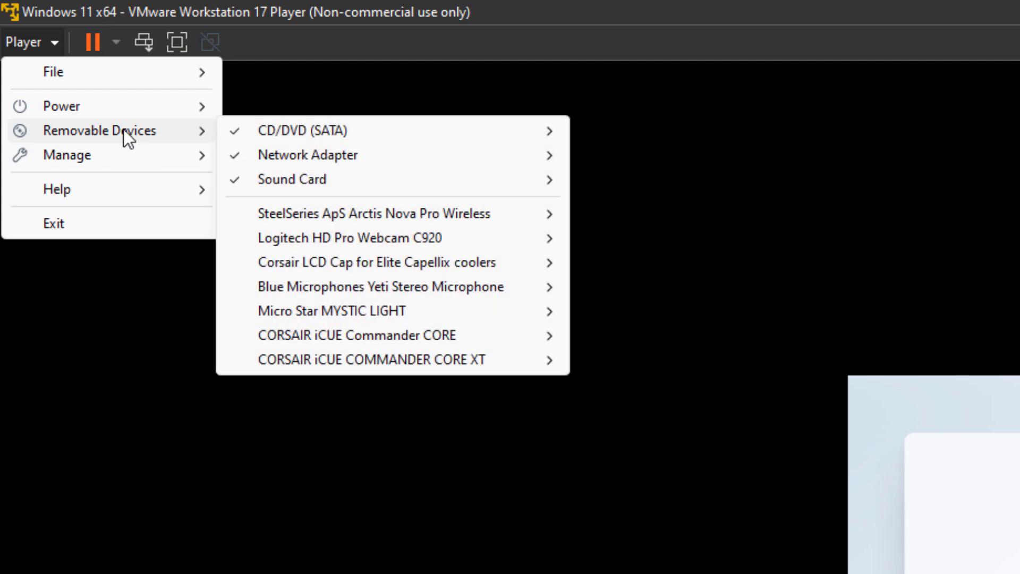
mouse_move(285, 161)
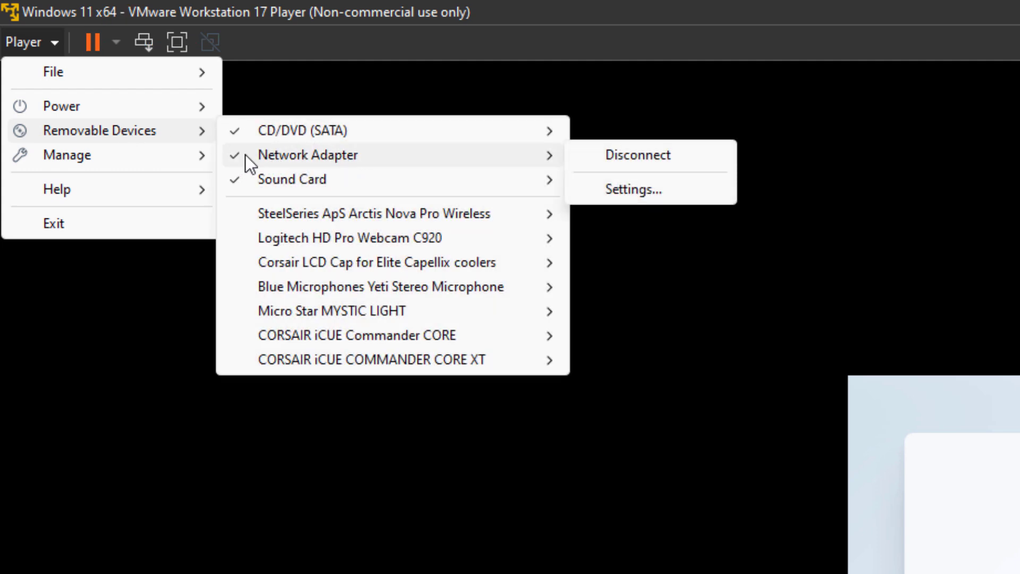
click(636, 157)
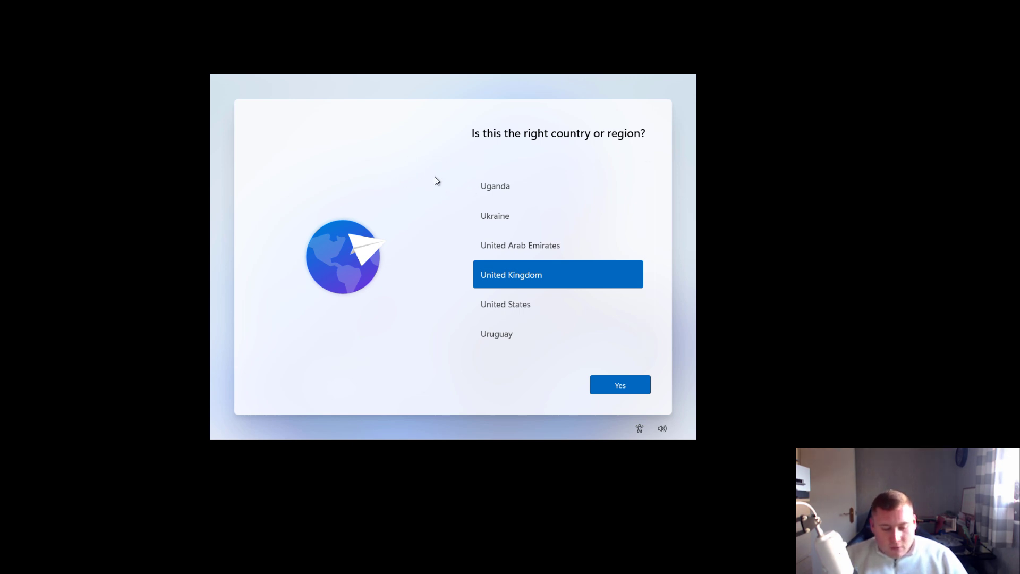
Open a Command Prompt over Setup, move it lower, and type the oobe\bypassnro command
key(shift+F10)
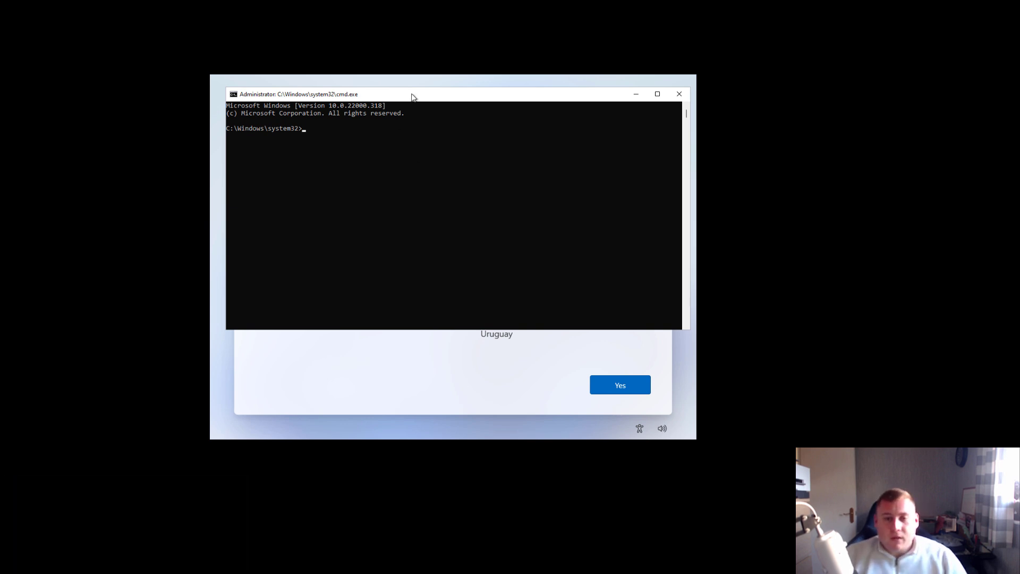
drag(413, 96, 414, 143)
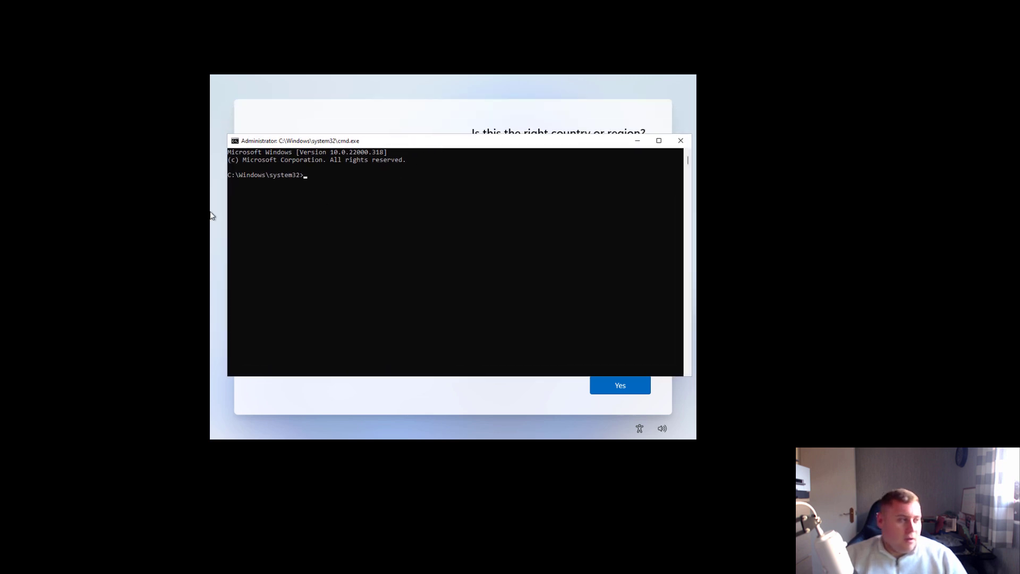
text(oobe)
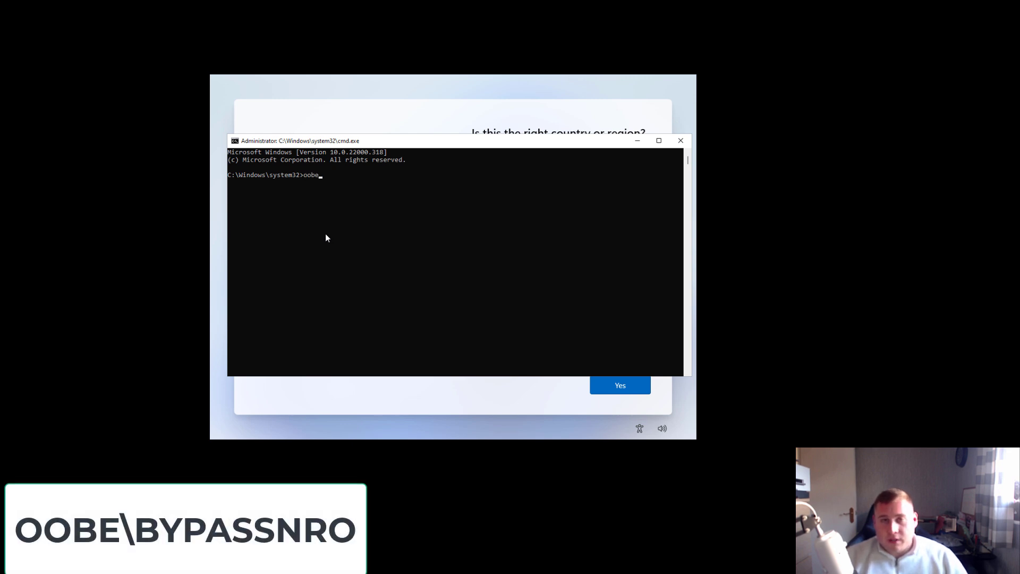
text(\)
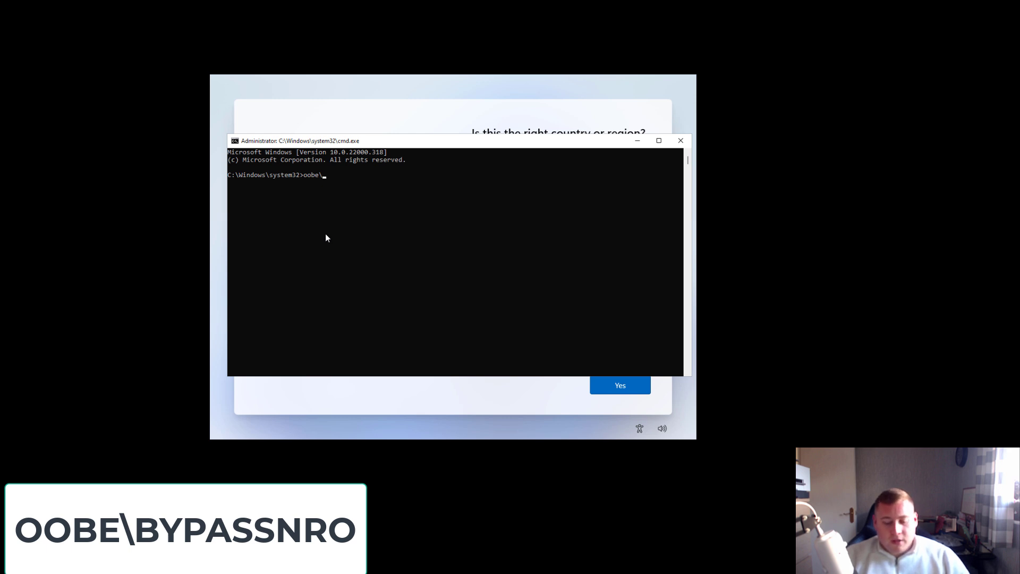
text(bypass)
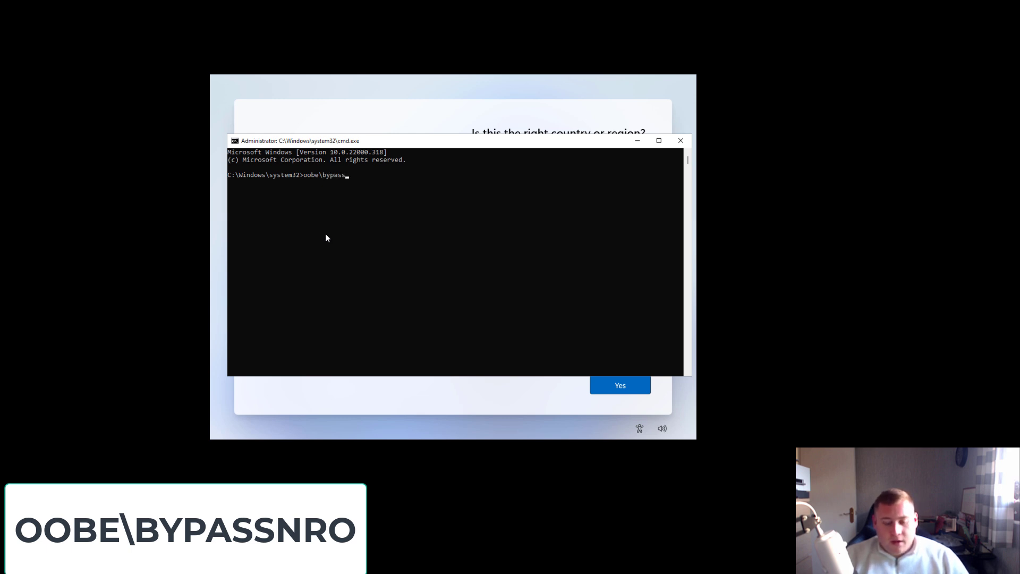
text(nro)
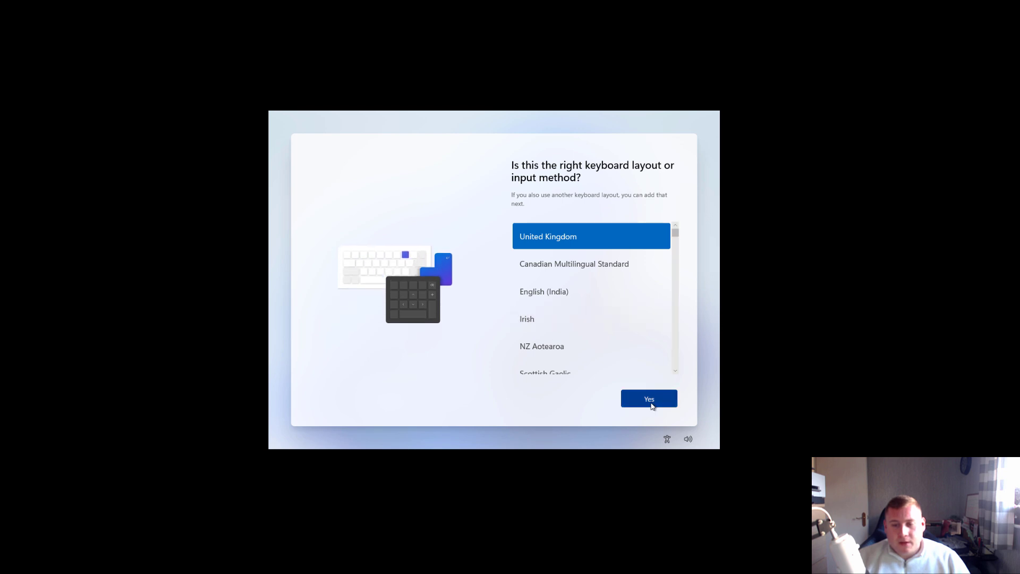
Accept the United Kingdom keyboard layout, then change the network adapter via the Player's Removable Devices menu
click(653, 406)
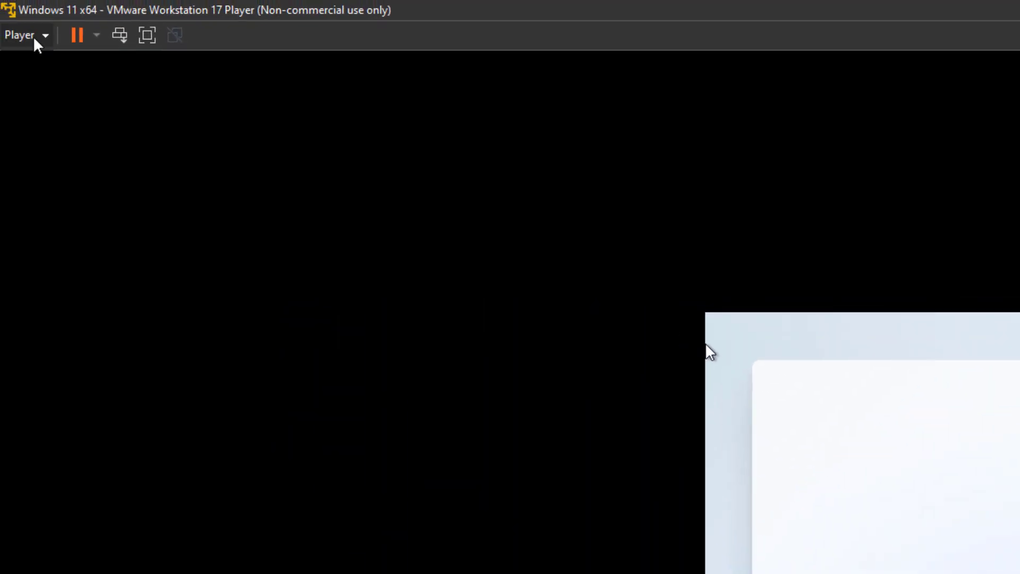
click(34, 40)
mouse_move(75, 110)
mouse_move(265, 130)
click(520, 127)
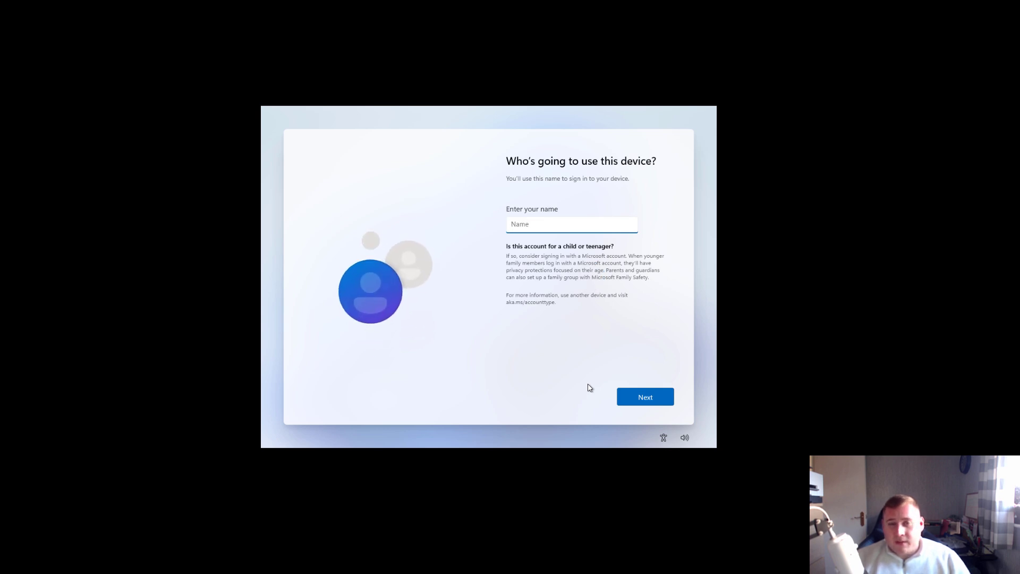
Name the local account User, then decline location sharing and Find my device
text(User)
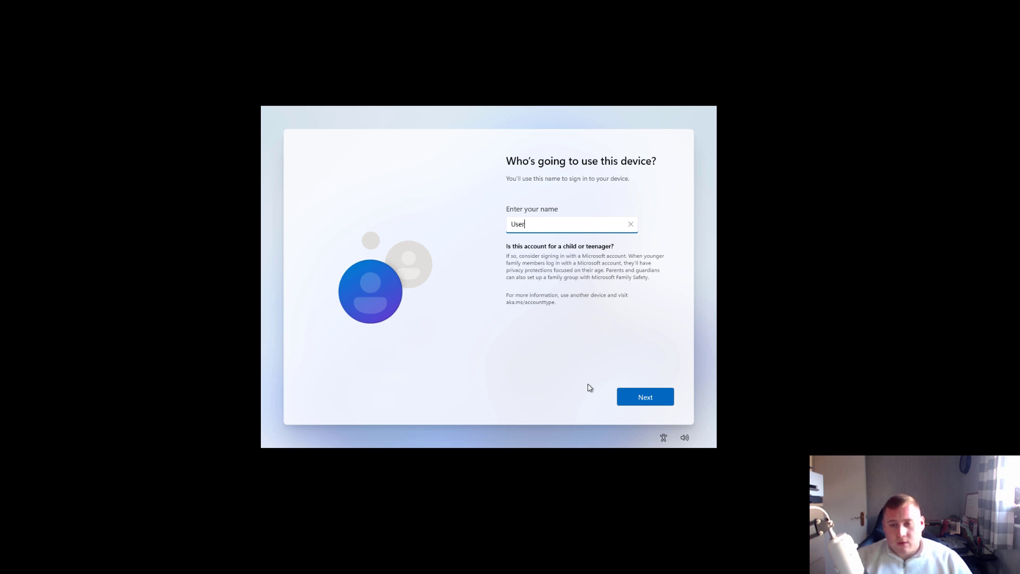
click(657, 401)
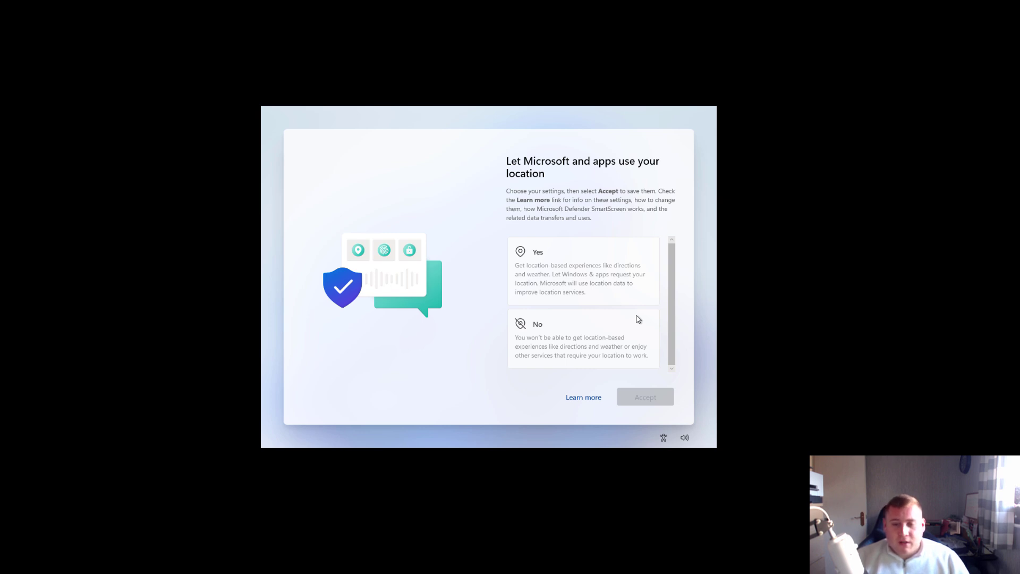
click(629, 335)
click(645, 395)
click(614, 340)
click(645, 398)
Send only required diagnostic data and decline inking/typing improvement and tailored experiences
scroll(616, 348, down, 2)
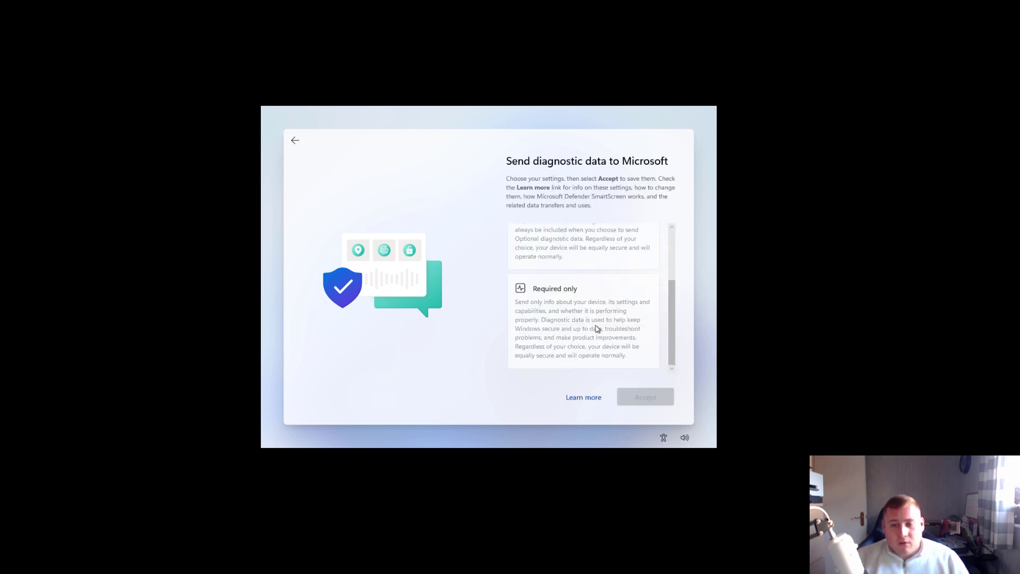
click(571, 325)
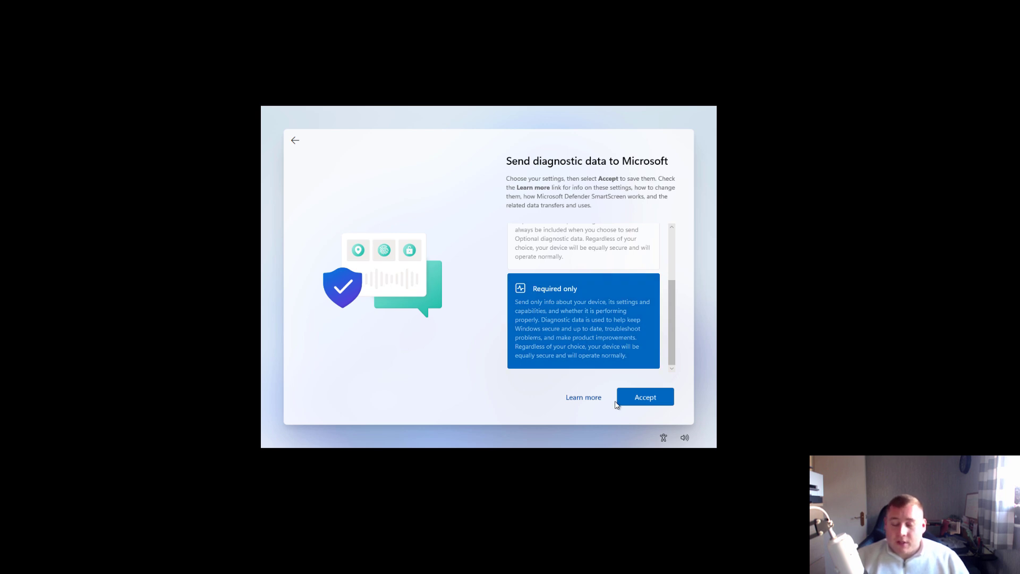
click(647, 403)
click(594, 330)
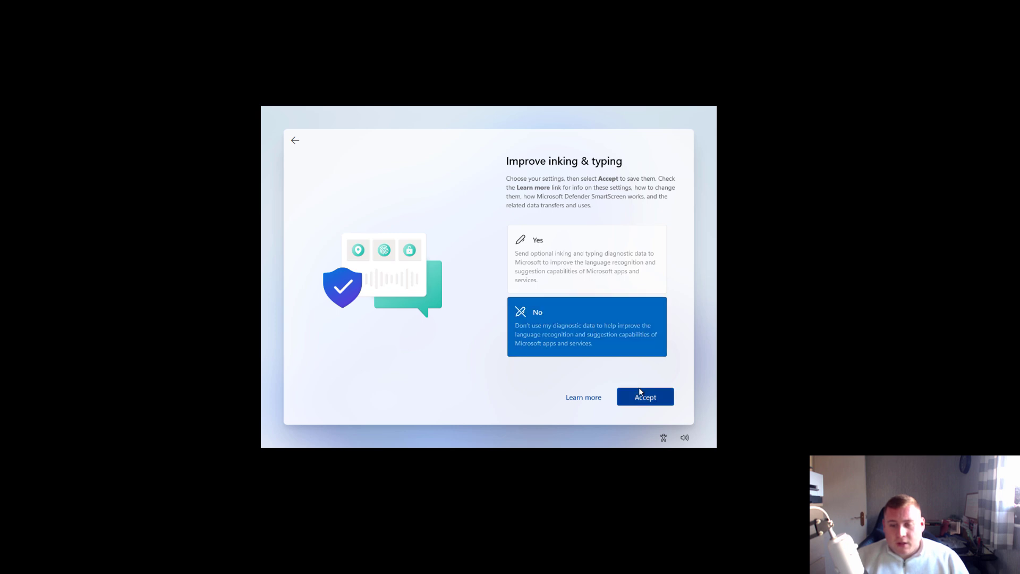
click(638, 390)
click(617, 357)
click(647, 397)
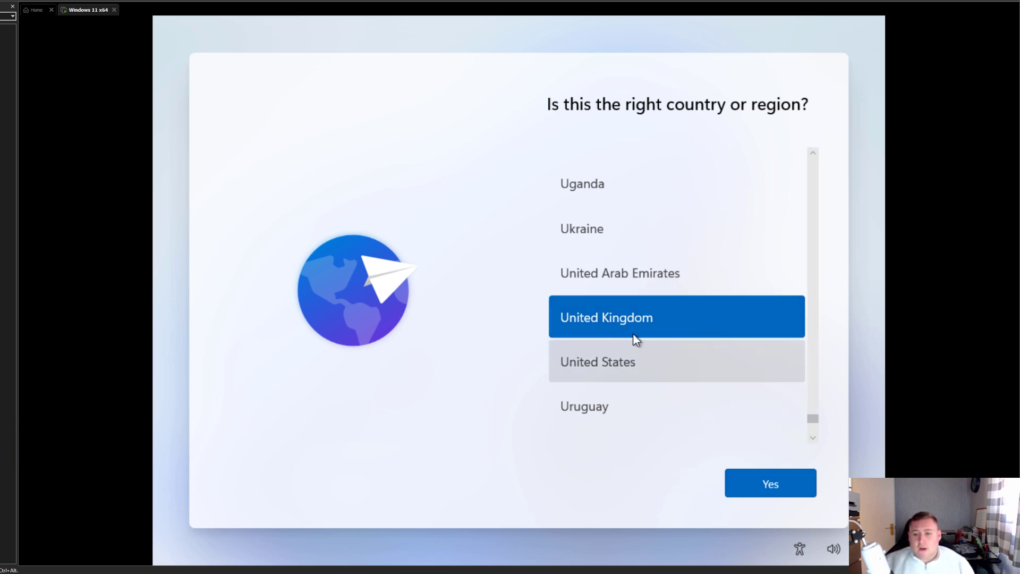
Confirm United Kingdom as country and keyboard layout, skipping a second layout
click(758, 479)
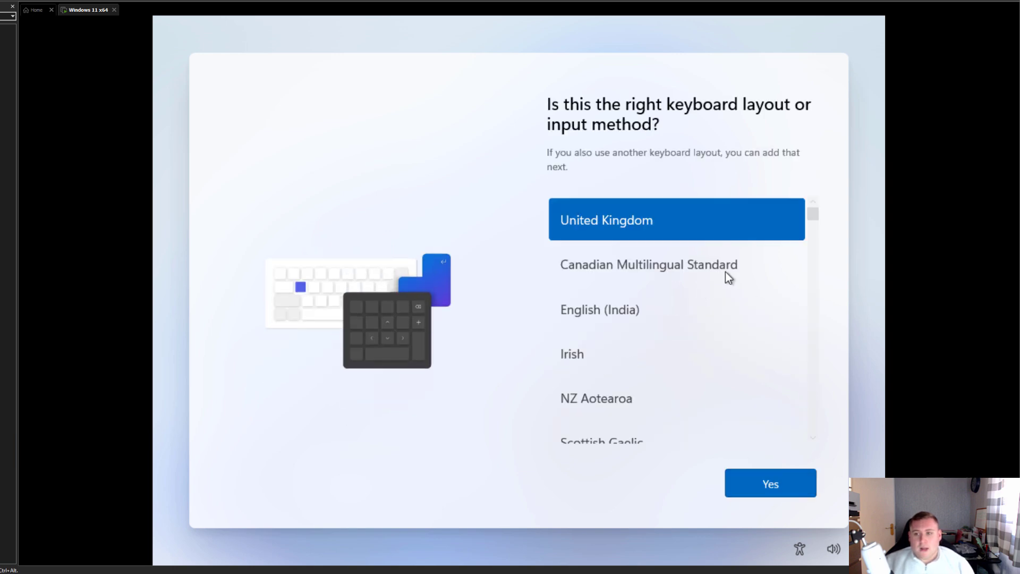
click(765, 478)
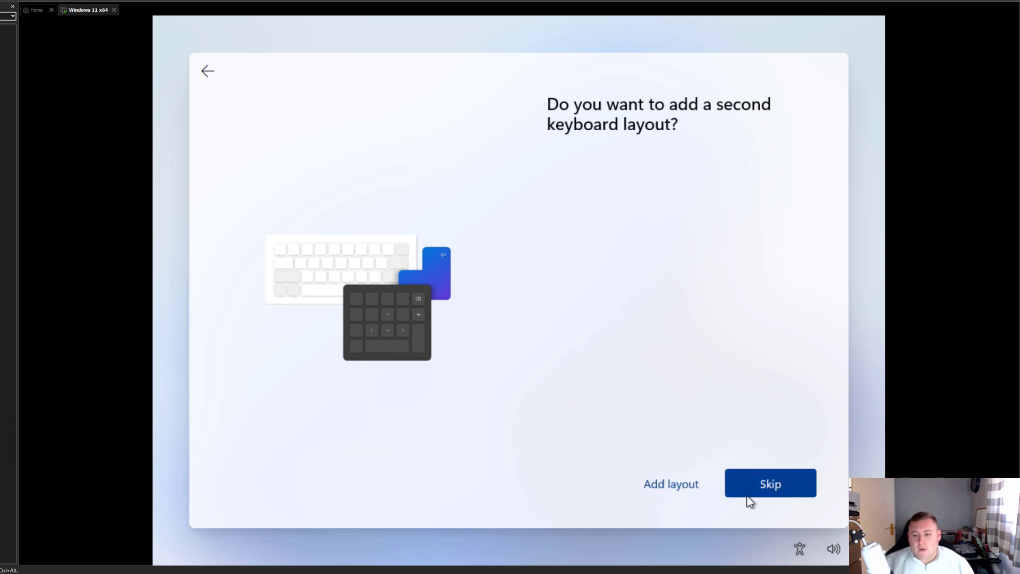
click(766, 485)
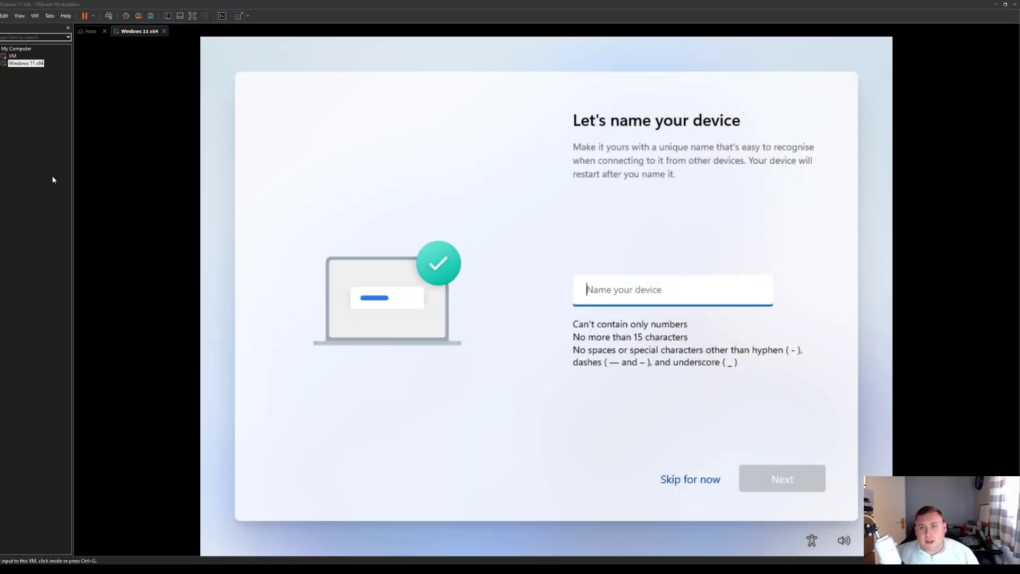
Skip naming the device and choose Set up for personal use
click(637, 208)
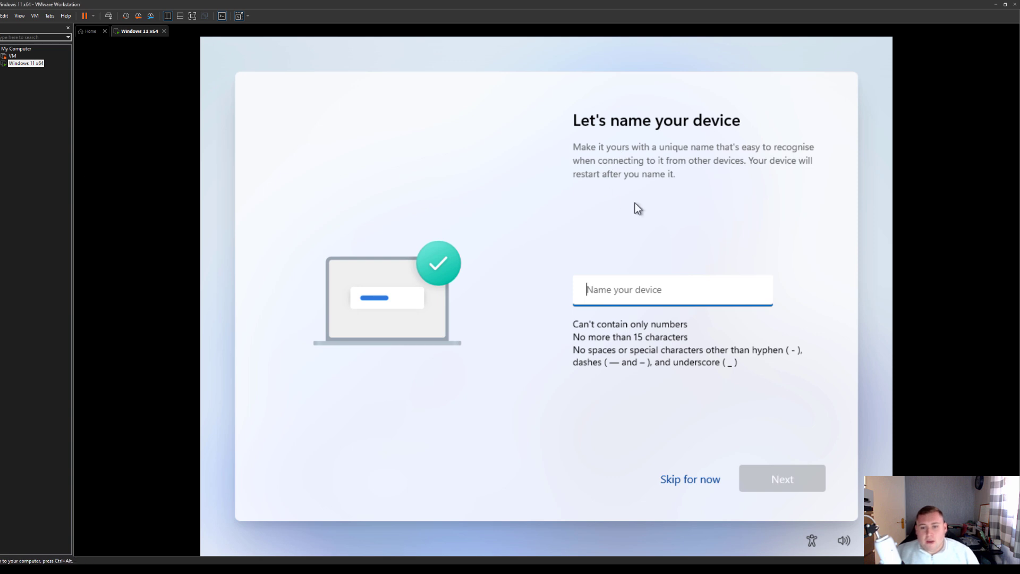
click(705, 427)
click(641, 302)
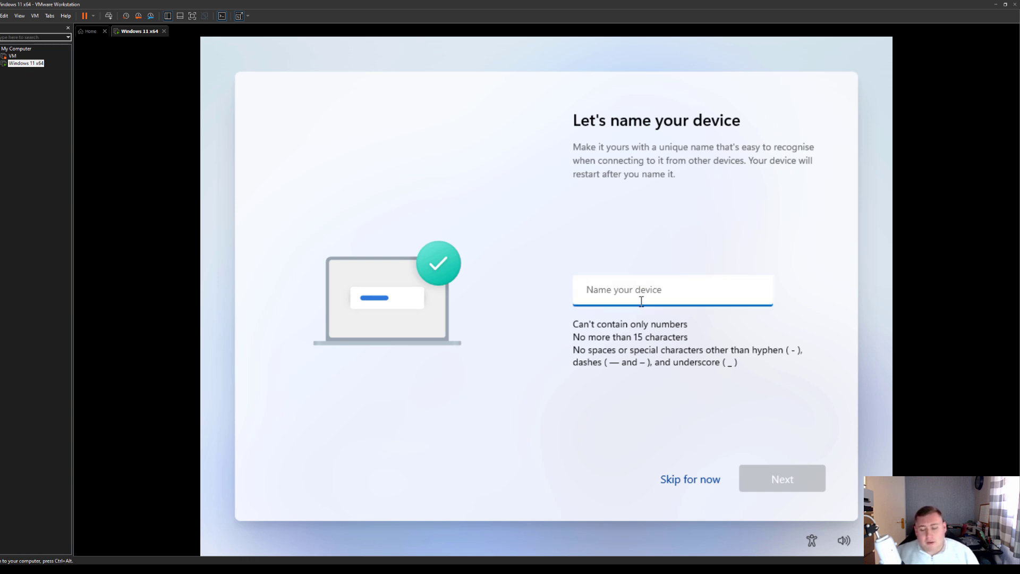
click(688, 478)
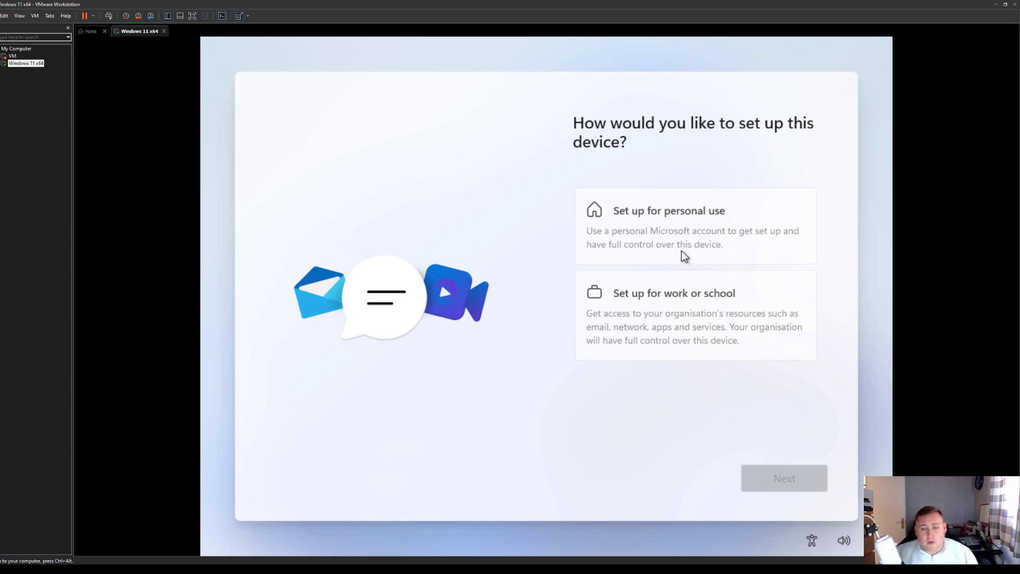
click(688, 224)
click(778, 475)
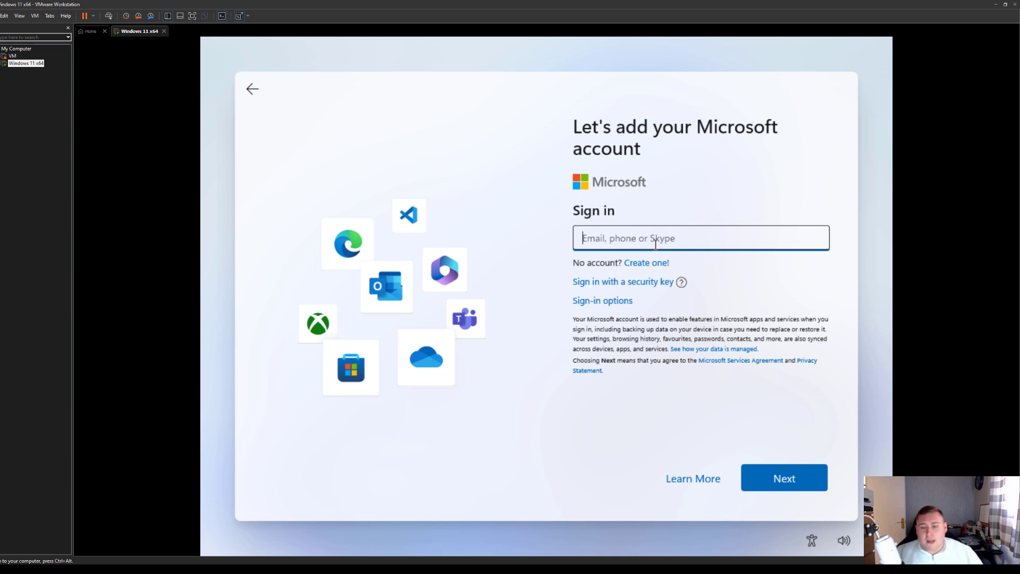
Sign in with the banned throwaway e-mail and a dummy password, revealing it before submitting
text(no)
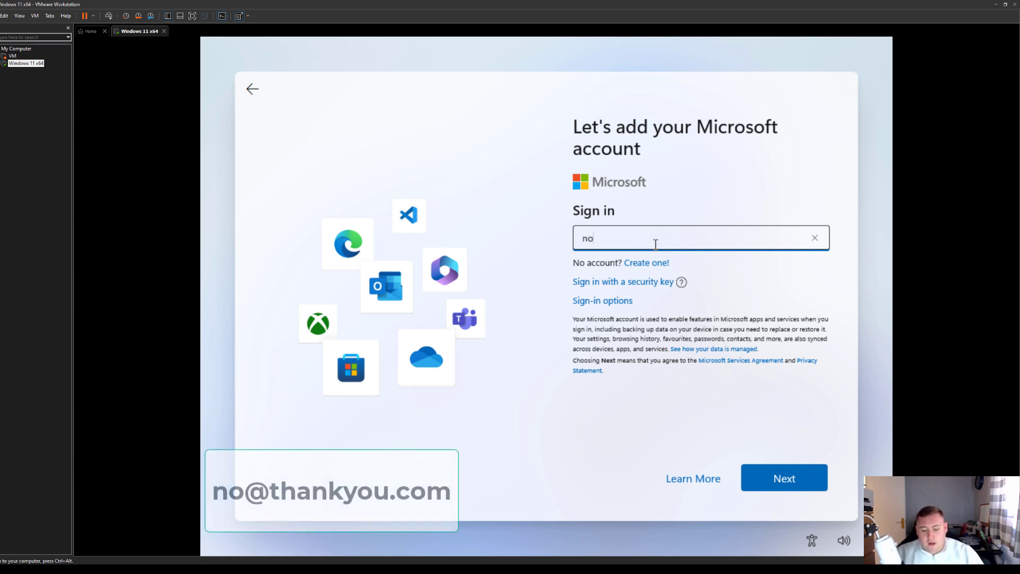
text(@thankyou)
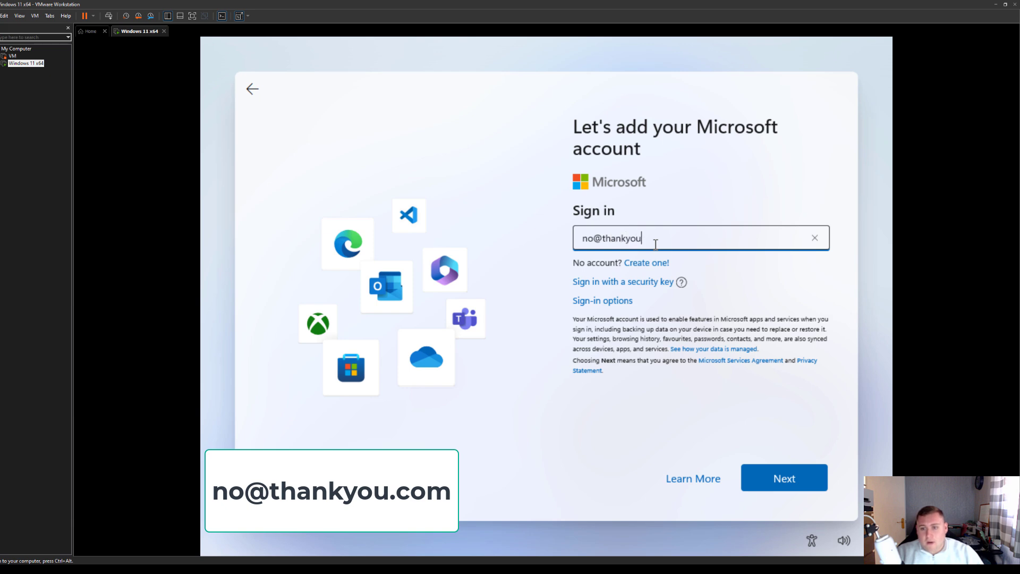
text(.com)
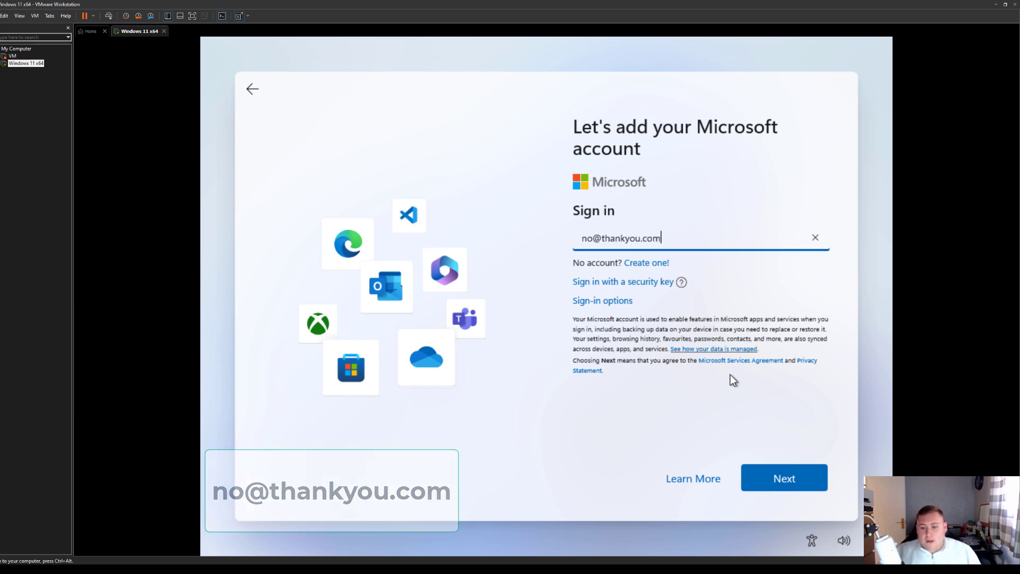
click(783, 477)
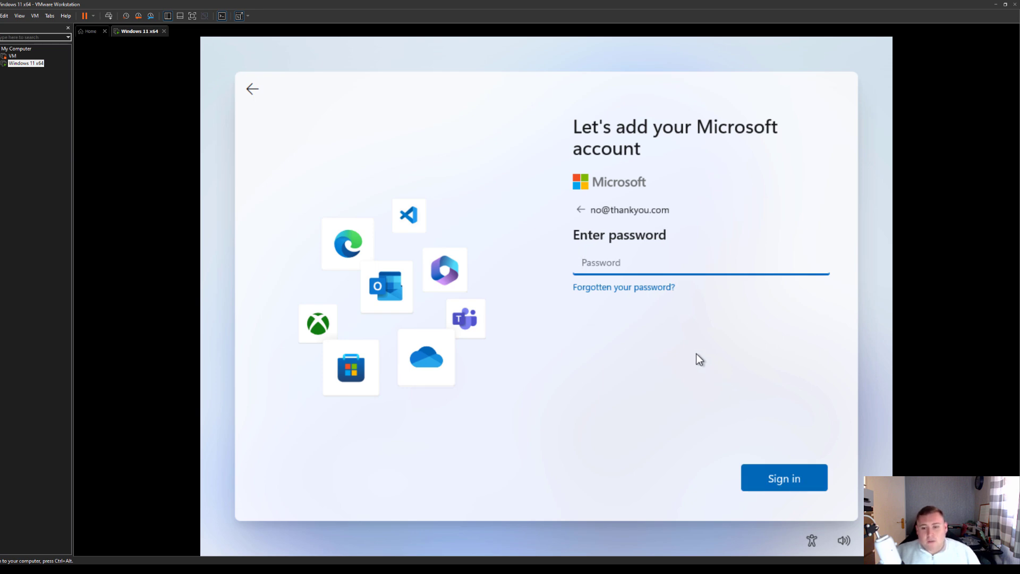
text(•••••••••)
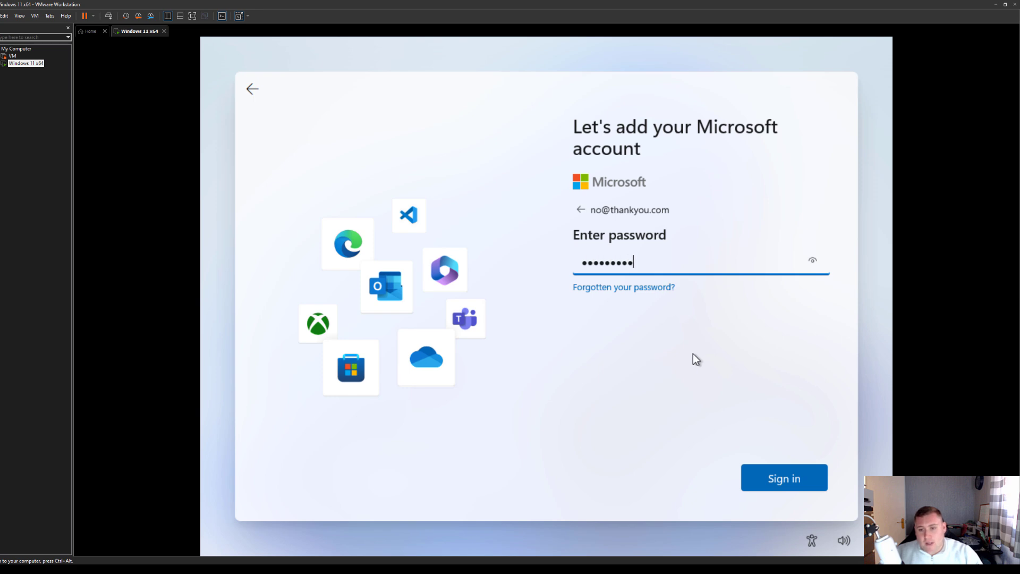
click(809, 263)
click(808, 263)
click(809, 263)
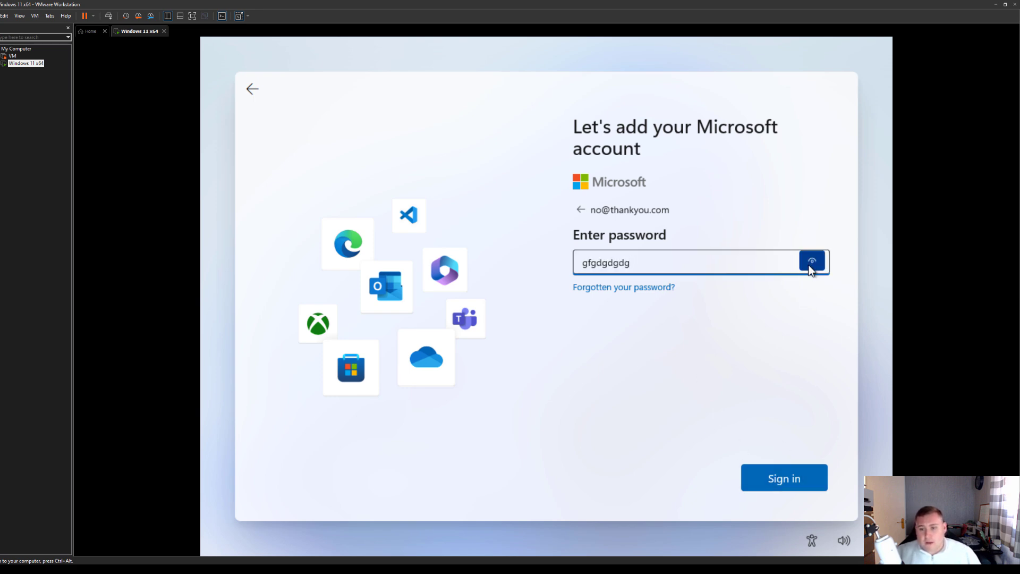
click(791, 475)
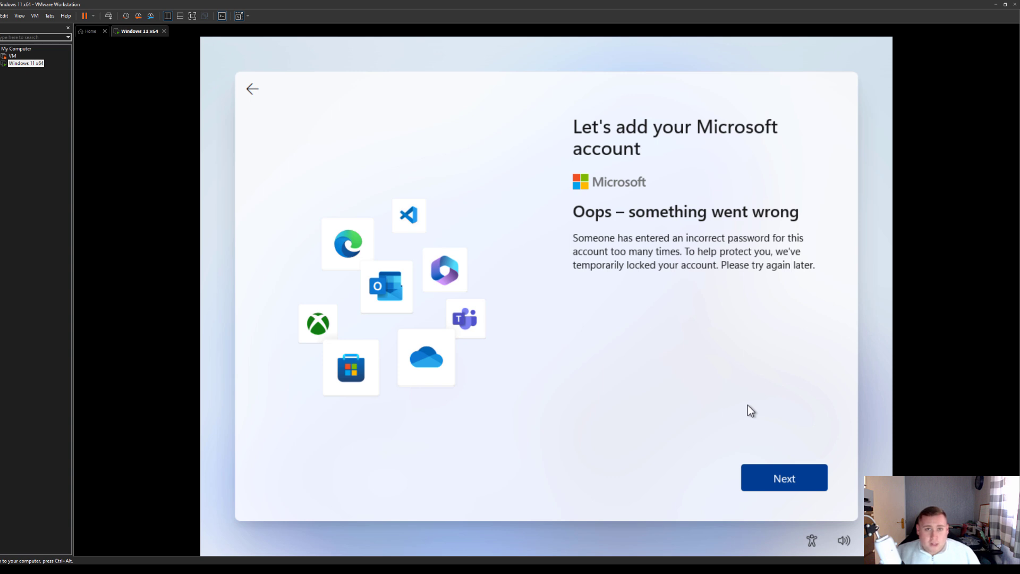
Continue past the 'Oops – something went wrong' account-locked screen
click(784, 478)
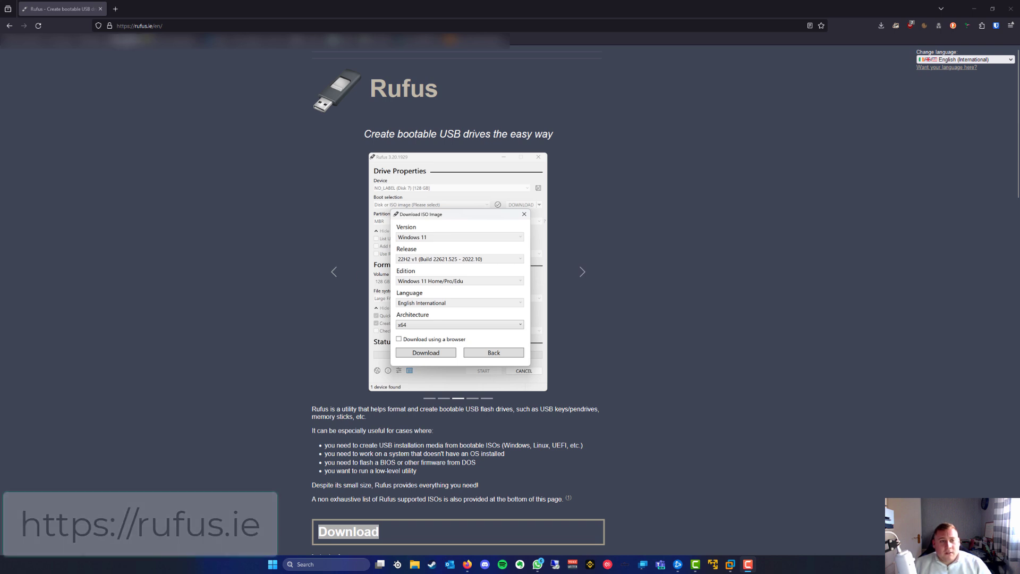
On rufus.ie, highlight the address, browse the screenshots and scroll down to Download
click(162, 26)
mouse_move(162, 25)
mouse_down()
mouse_move(120, 25)
mouse_move(154, 25)
mouse_up()
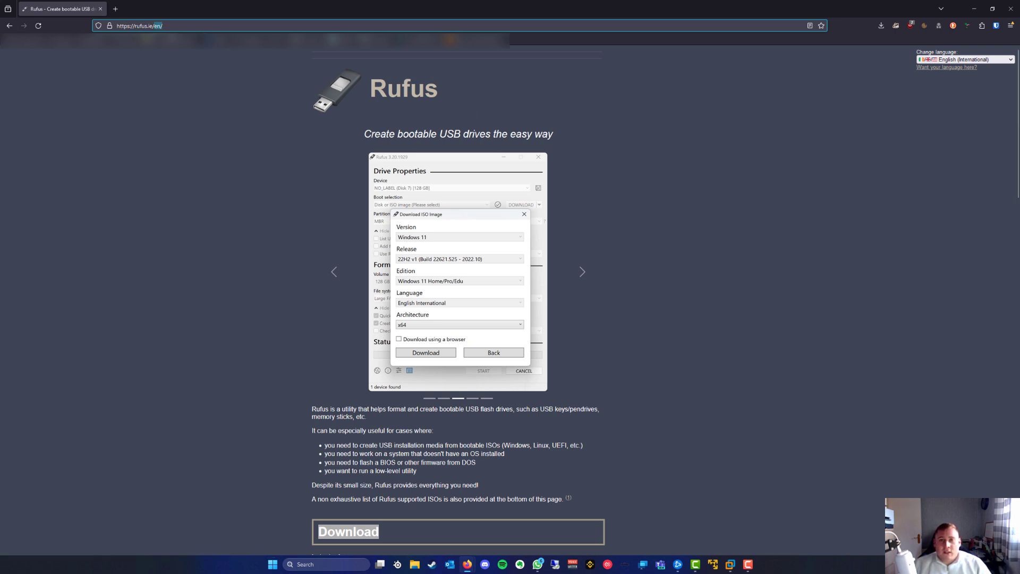
click(656, 154)
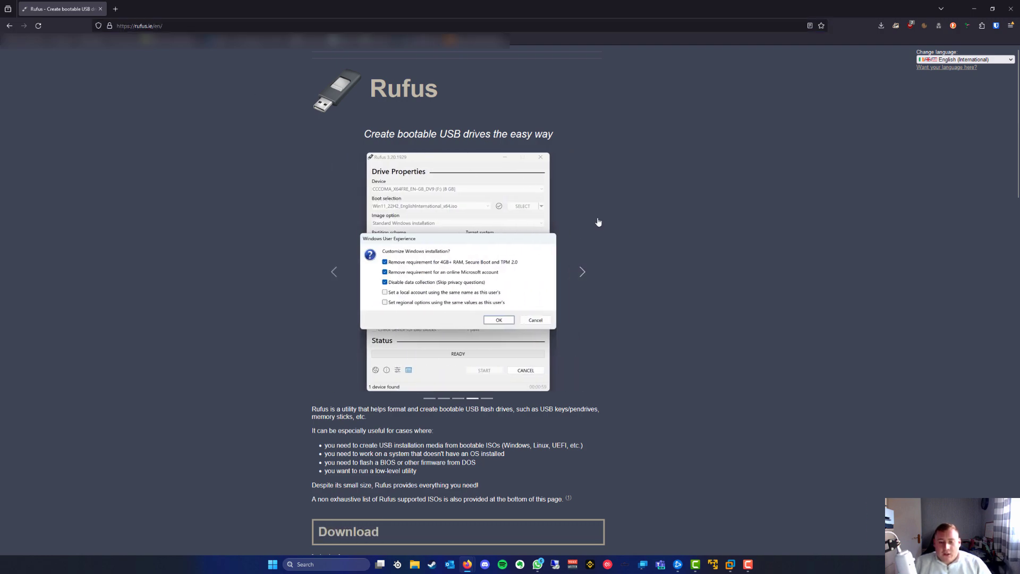
scroll(595, 223, down, 3)
scroll(595, 223, down, 2)
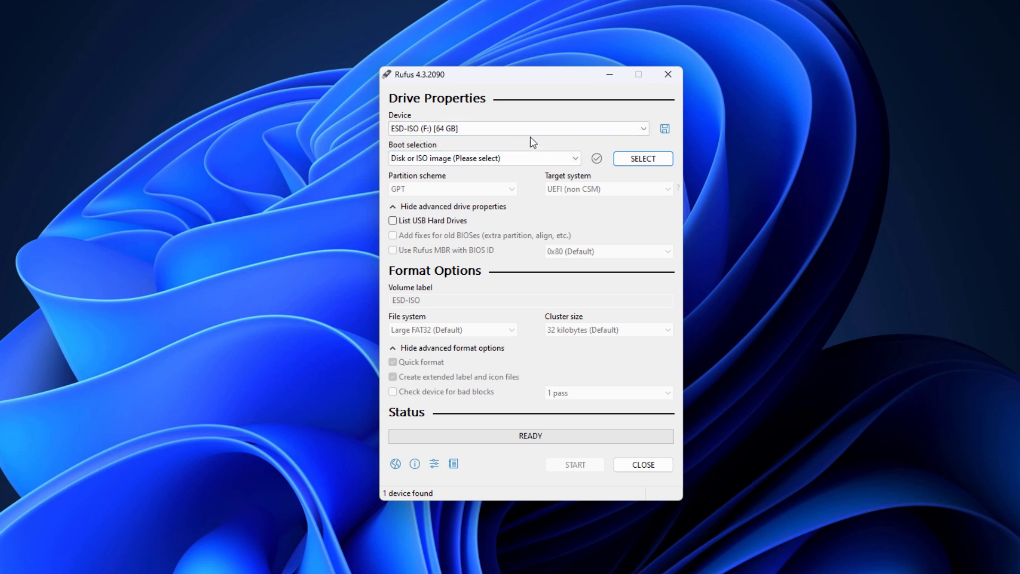
Target ESD-ISO (F:) and load Win11_EnglishInternational_x64v1.iso as the boot image
click(438, 130)
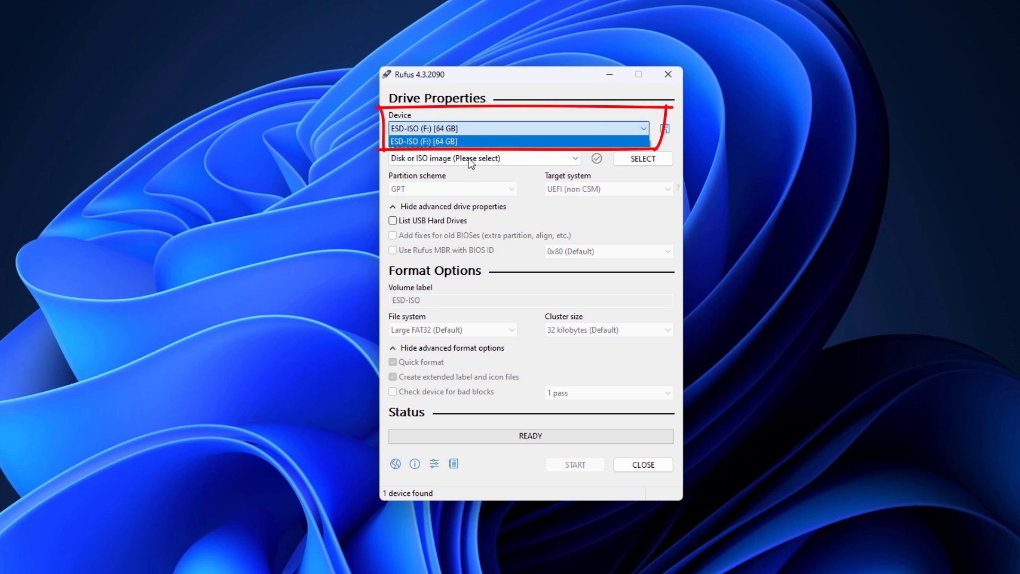
click(446, 141)
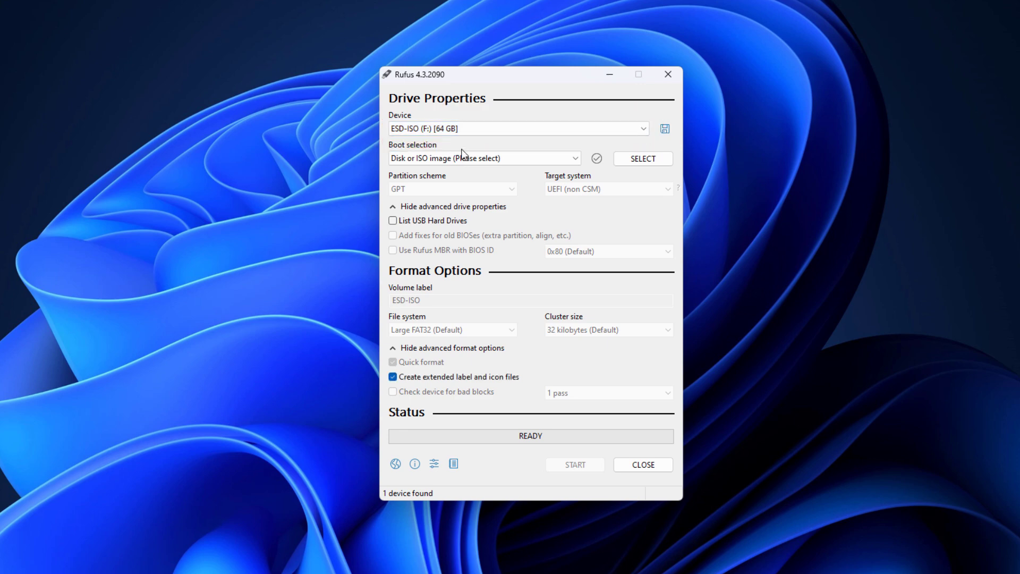
click(642, 159)
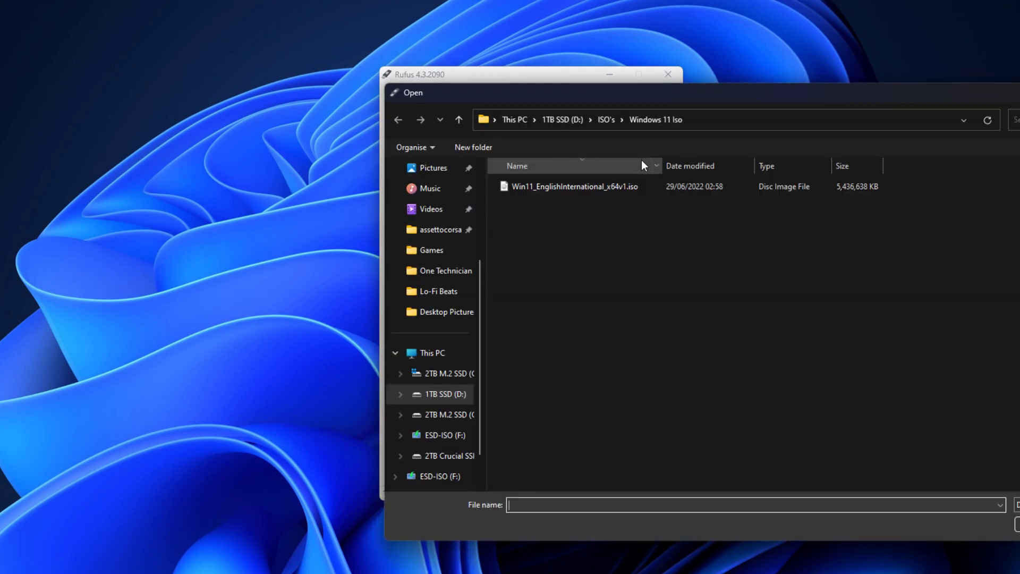
double_click(562, 189)
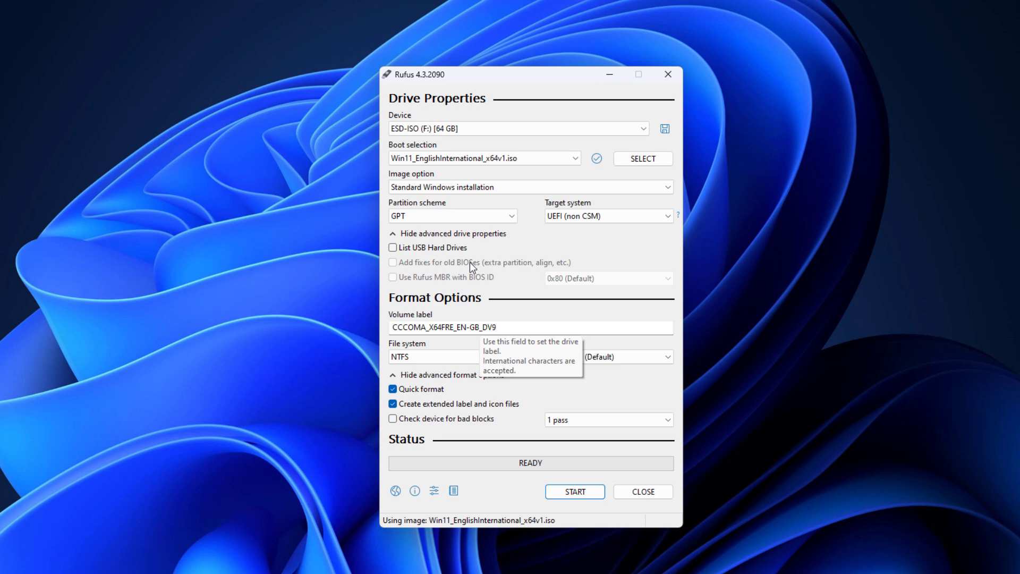
click(432, 216)
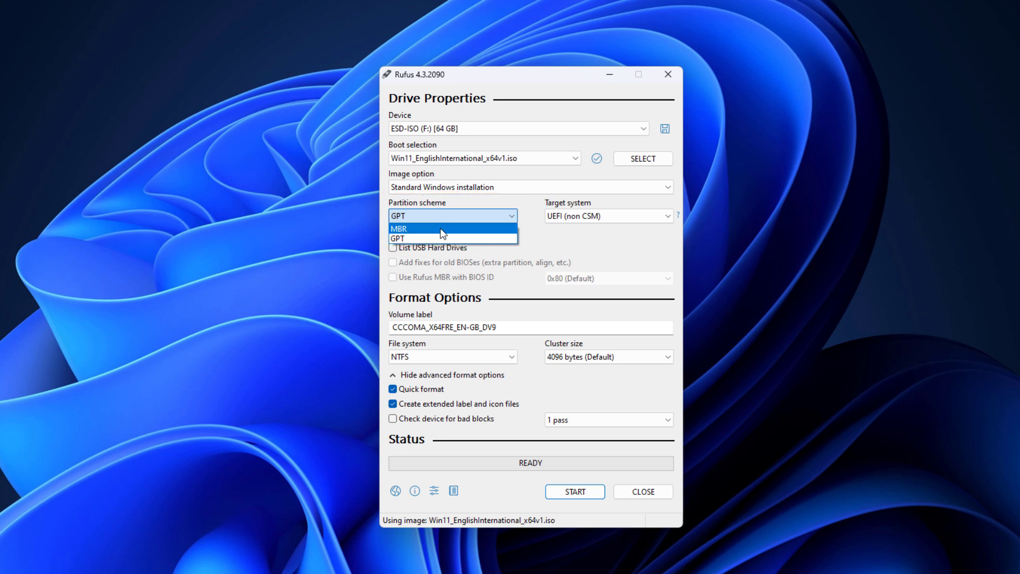
click(565, 224)
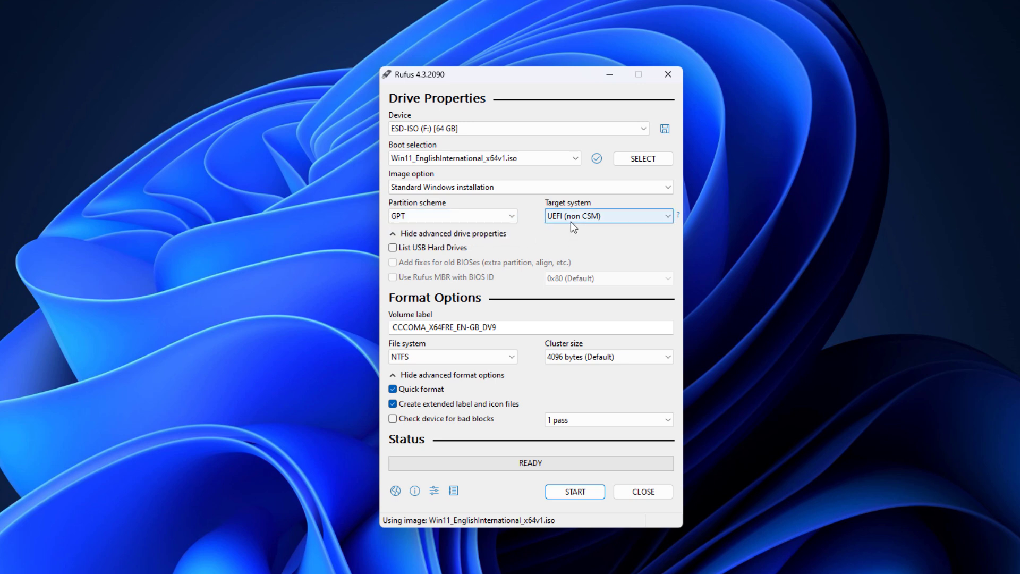
click(475, 218)
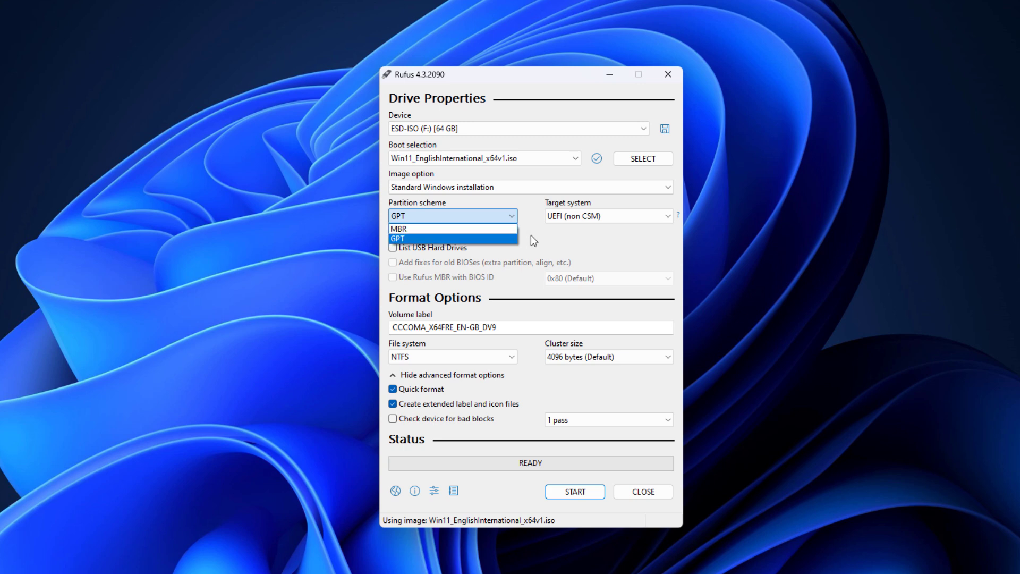
click(575, 246)
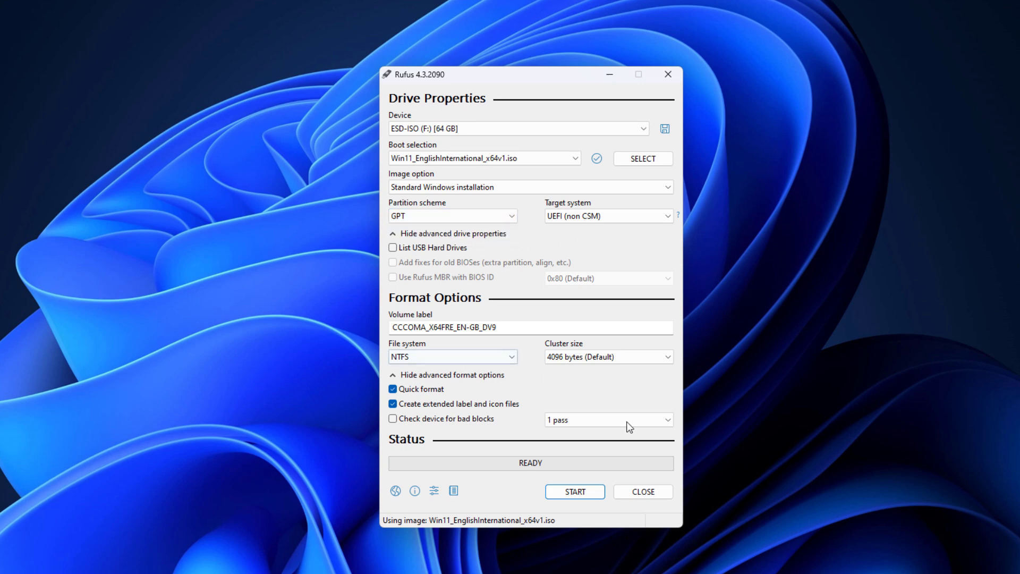
Start the Rufus write and tick removing the 4GB+ RAM/Secure Boot/TPM 2.0 checks and creating a local account
click(580, 491)
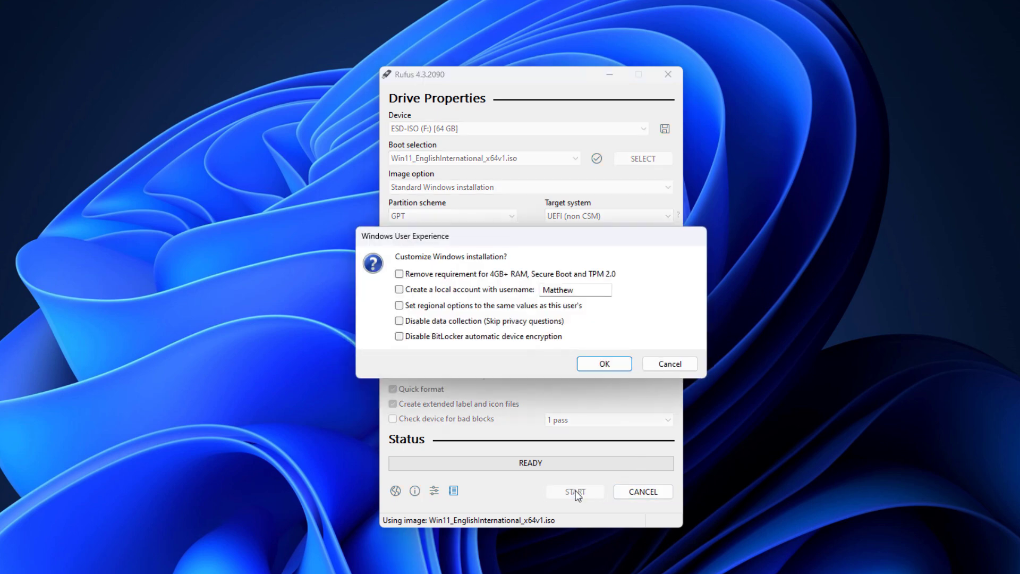
mouse_move(498, 233)
mouse_down()
mouse_move(487, 233)
mouse_move(497, 234)
mouse_up()
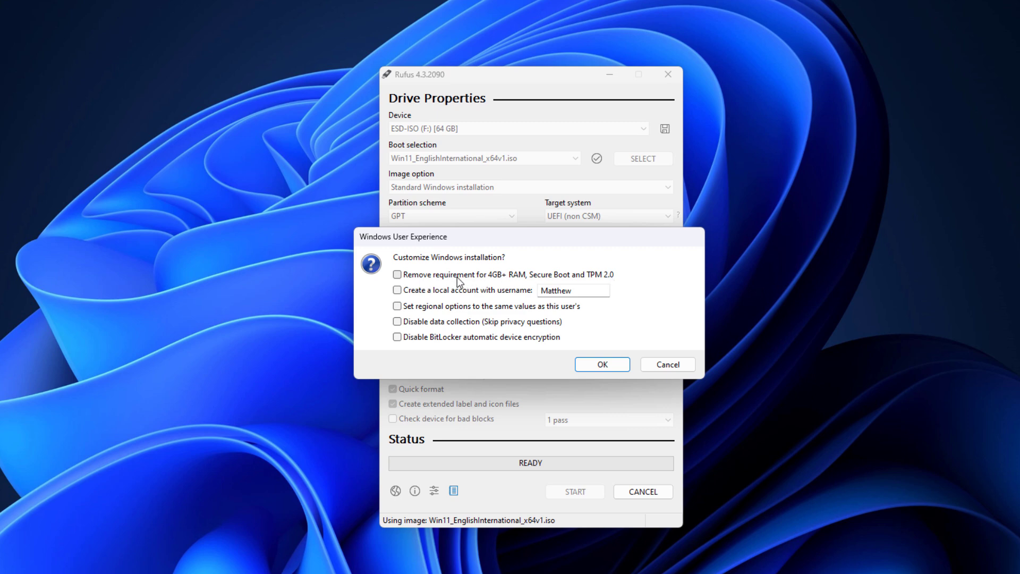
click(437, 275)
click(430, 296)
drag(585, 291, 513, 293)
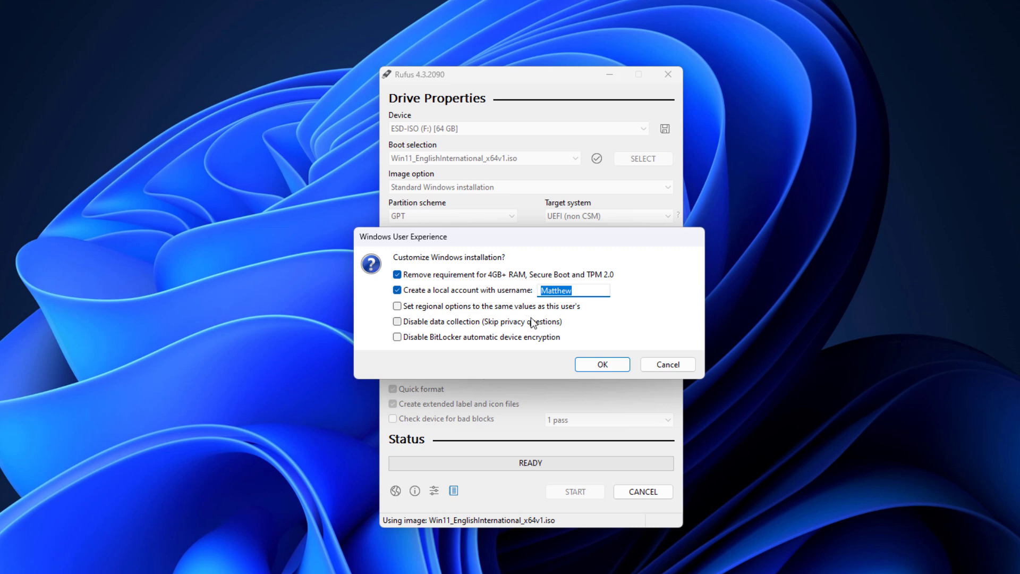